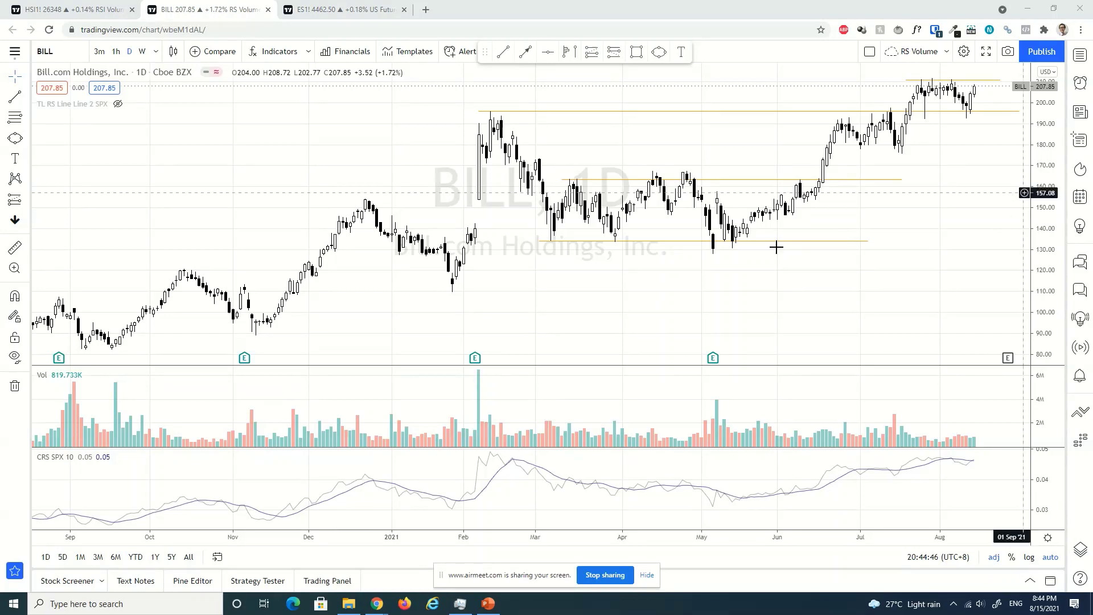
# Zoom the BILL daily chart out until December 2019 appears on the time axis.
pyautogui.scroll(-2, 822, 215)
pyautogui.scroll(-3, 821, 215)
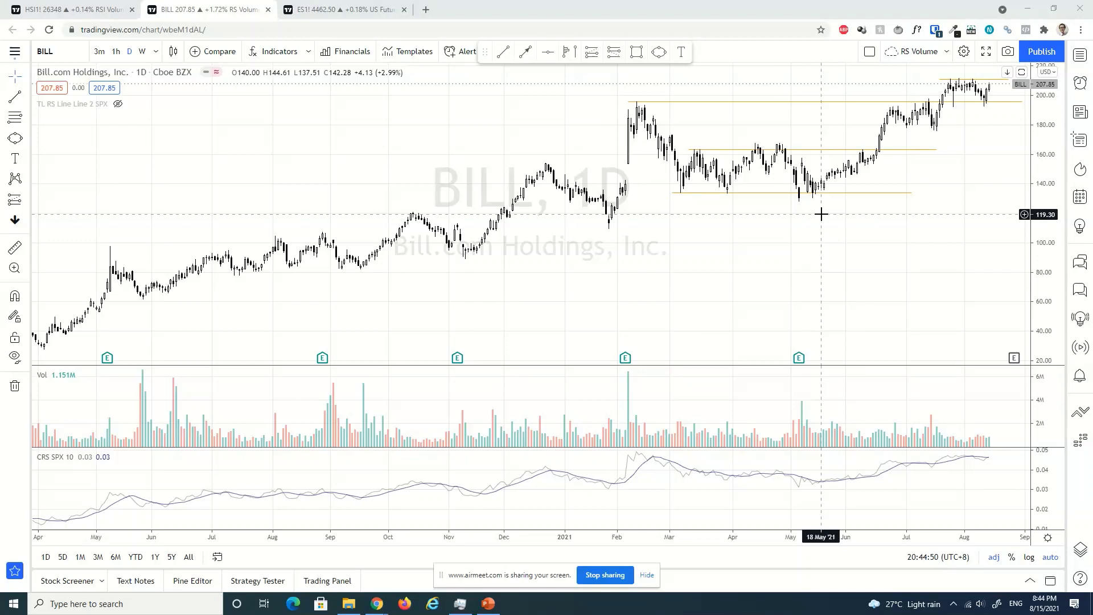
pyautogui.scroll(-3, 858, 224)
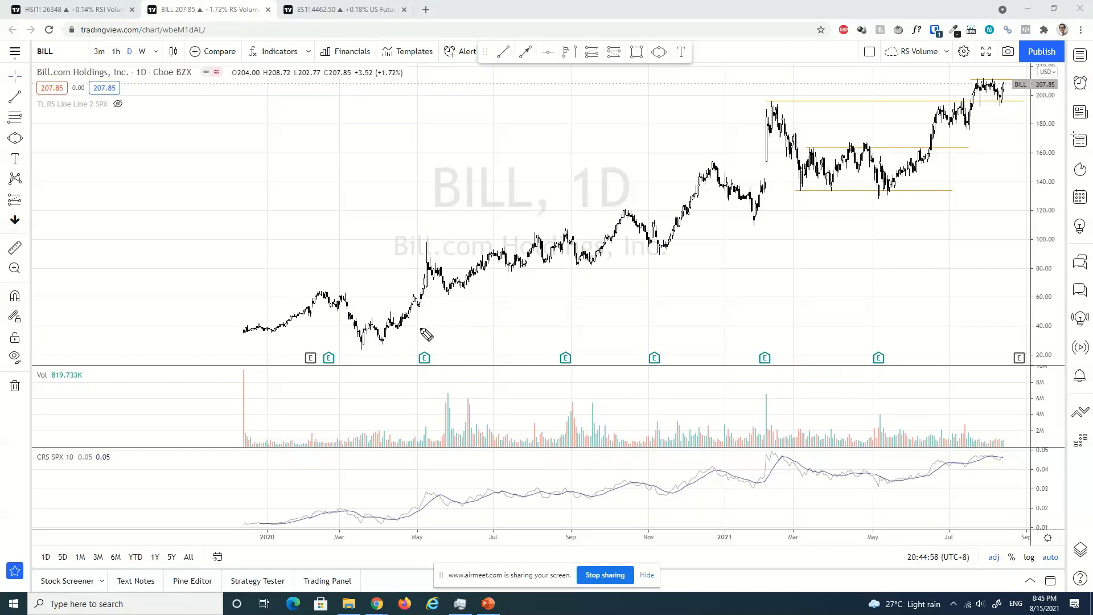
# Circle the 2020 start on the time axis and draw the orange upper and lower uptrend channel lines.
pyautogui.moveTo(247, 511)
pyautogui.mouseDown()
pyautogui.moveTo(259, 560)
pyautogui.moveTo(266, 517)
pyautogui.mouseUp()
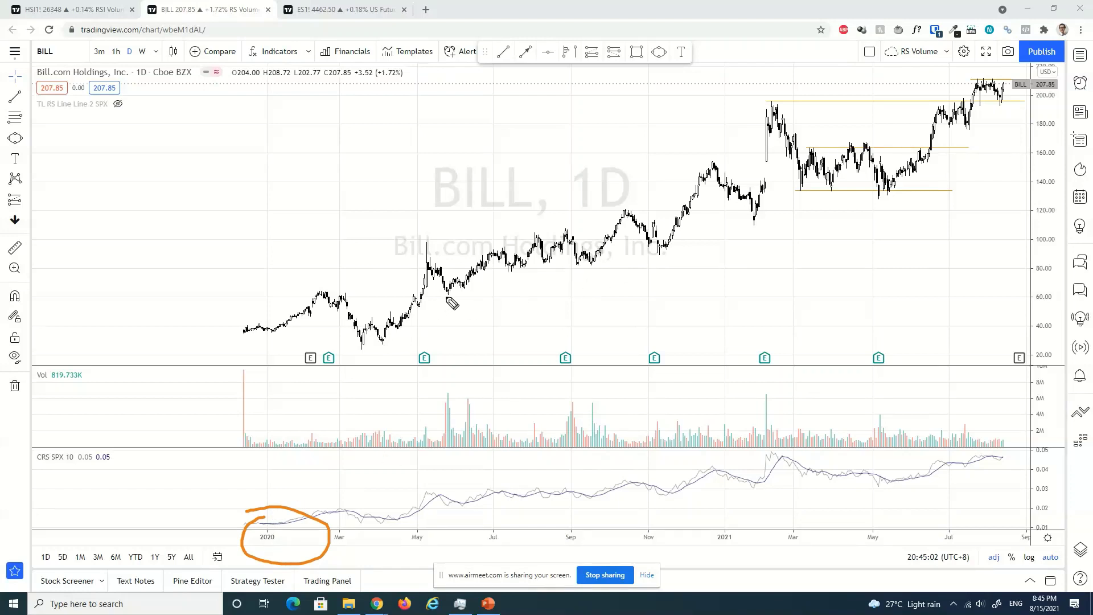
pyautogui.moveTo(312, 290)
pyautogui.mouseDown()
pyautogui.moveTo(478, 255)
pyautogui.moveTo(737, 166)
pyautogui.mouseUp()
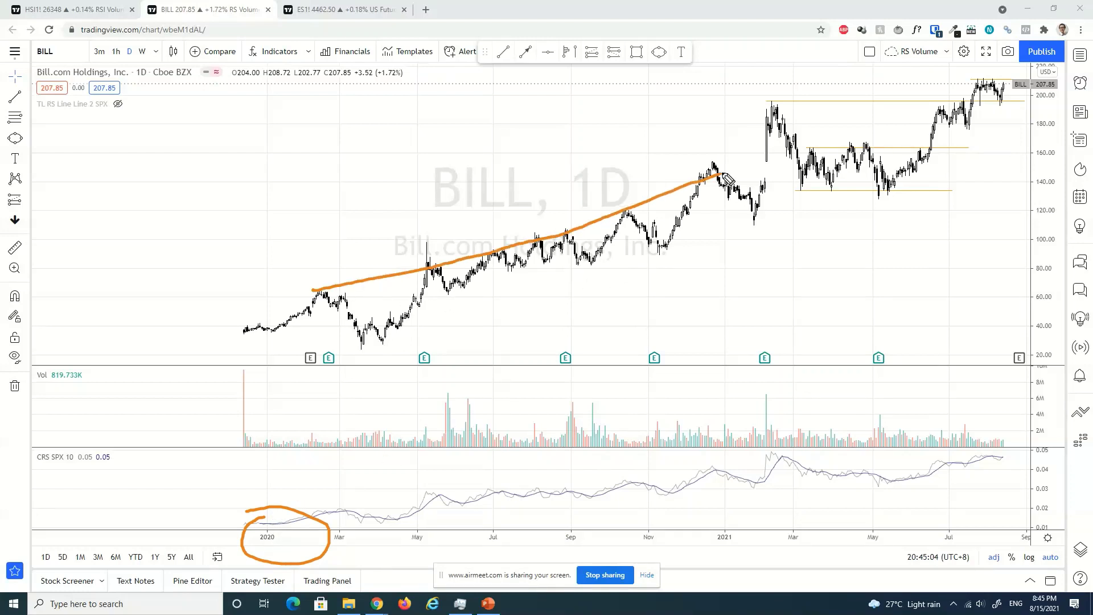
pyautogui.moveTo(353, 341); pyautogui.dragTo(788, 222)
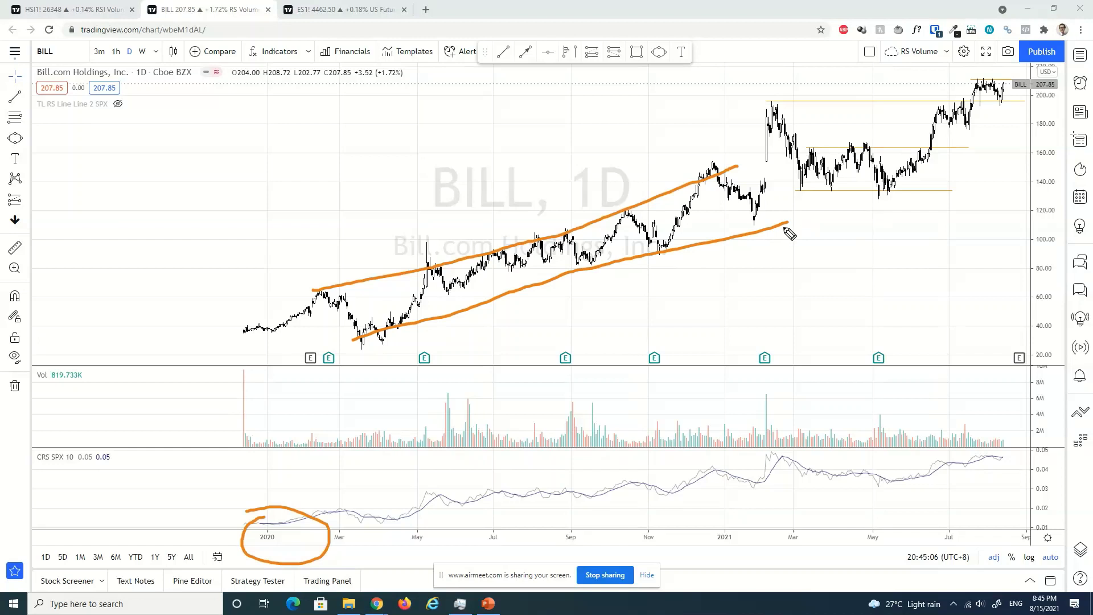
pyautogui.moveTo(736, 168); pyautogui.dragTo(804, 143)
# Draw orange arrows to the February gap-up and peak, and write 'PC' beside the peak.
pyautogui.moveTo(652, 101)
pyautogui.mouseDown()
pyautogui.moveTo(755, 134)
pyautogui.moveTo(745, 141)
pyautogui.mouseUp()
pyautogui.moveTo(740, 216)
pyautogui.mouseDown()
pyautogui.moveTo(758, 194)
pyautogui.moveTo(772, 117)
pyautogui.mouseUp()
pyautogui.moveTo(752, 41)
pyautogui.mouseDown()
pyautogui.moveTo(773, 94)
pyautogui.moveTo(799, 98)
pyautogui.mouseUp()
pyautogui.moveTo(801, 63); pyautogui.dragTo(842, 94)
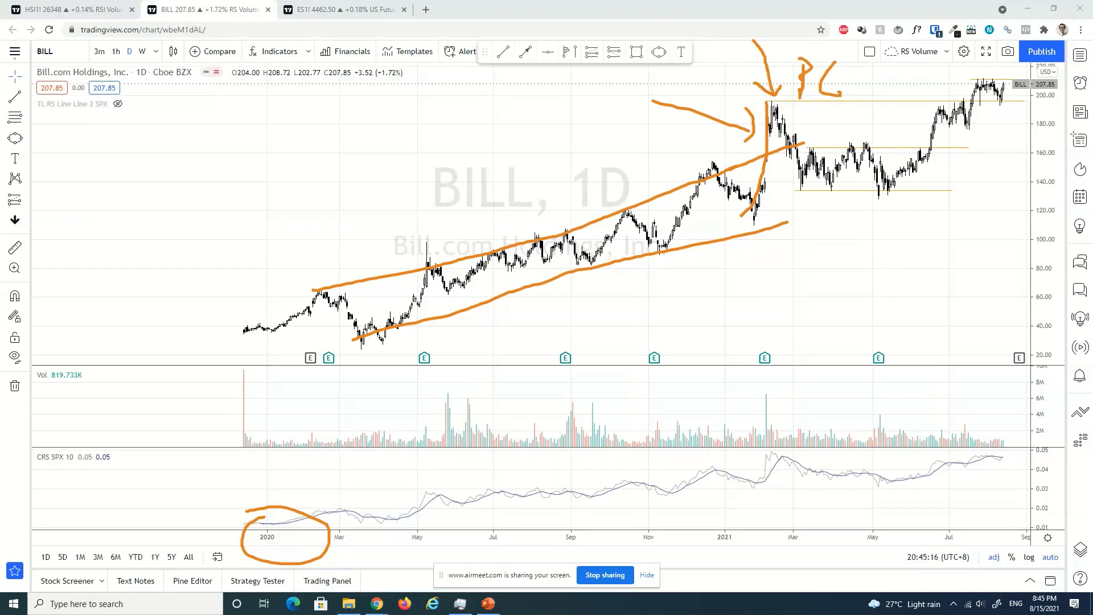
# Clear the old marks, then draw orange lines at ~135 support and ~197 resistance with an up arrow under the May low.
pyautogui.press('Escape')
pyautogui.scroll(5, 830, 207)
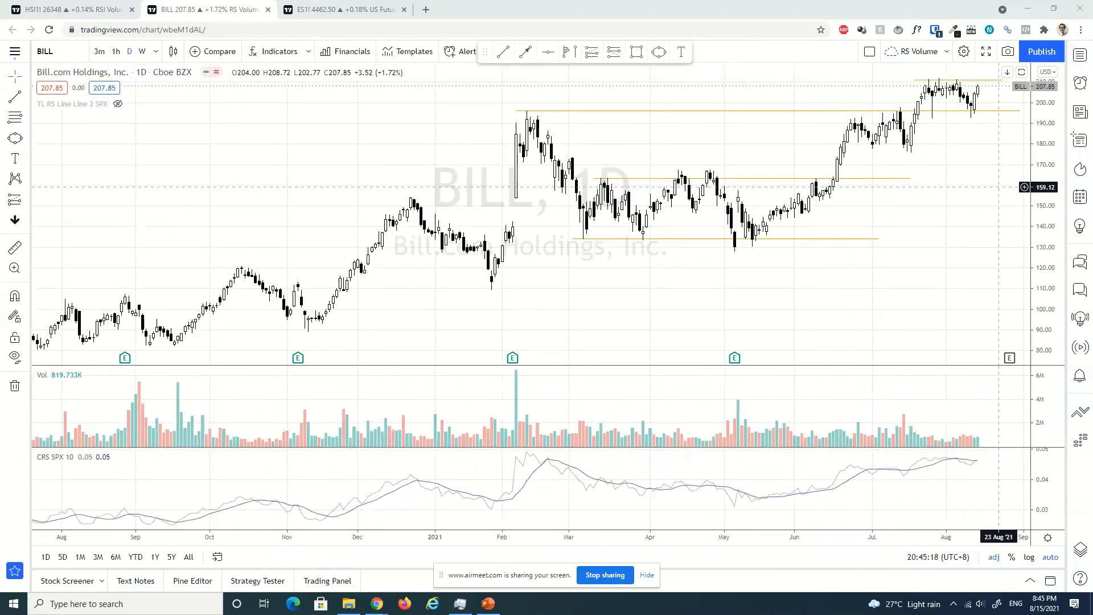
pyautogui.moveTo(524, 106)
pyautogui.mouseDown()
pyautogui.moveTo(520, 171)
pyautogui.moveTo(537, 121)
pyautogui.moveTo(506, 118)
pyautogui.mouseUp()
pyautogui.moveTo(575, 238); pyautogui.dragTo(886, 235)
pyautogui.moveTo(519, 116); pyautogui.dragTo(1011, 111)
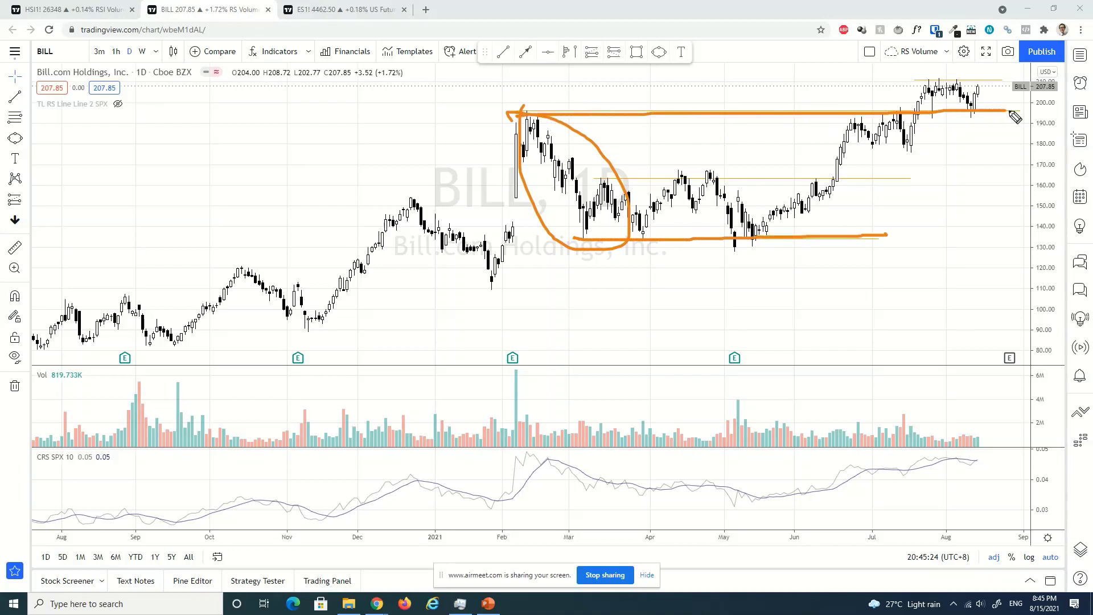
pyautogui.moveTo(777, 253); pyautogui.dragTo(773, 351)
pyautogui.moveTo(753, 266)
pyautogui.mouseDown()
pyautogui.moveTo(804, 257)
pyautogui.moveTo(808, 269)
pyautogui.mouseUp()
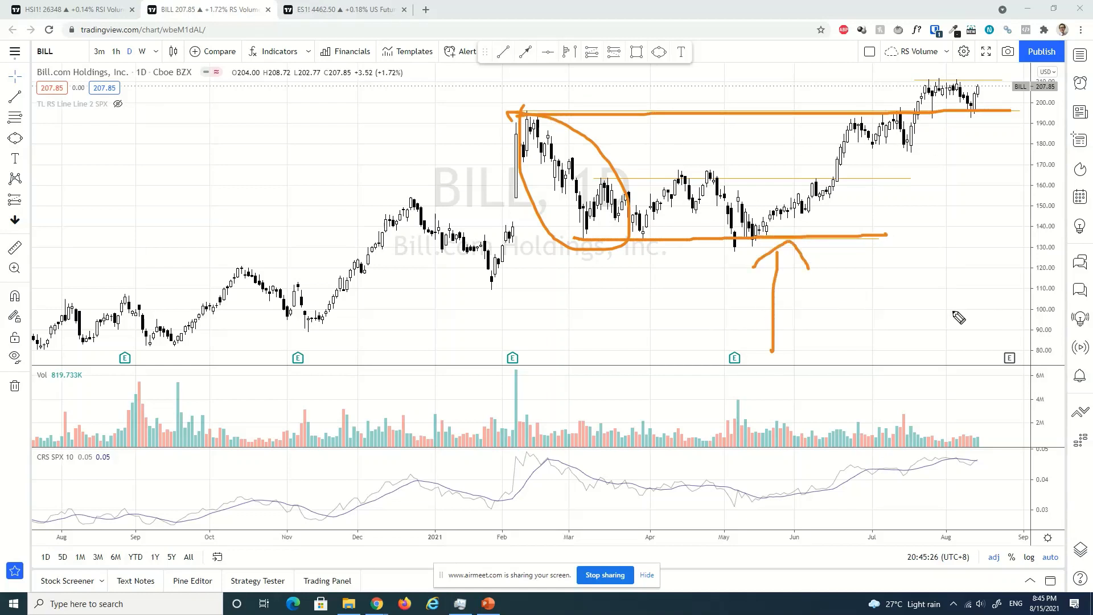
# Redraw after clearing: trace the cup's left side, mark ~163 resistance and ~134 support, and add a May-low up arrow.
pyautogui.press('Escape')
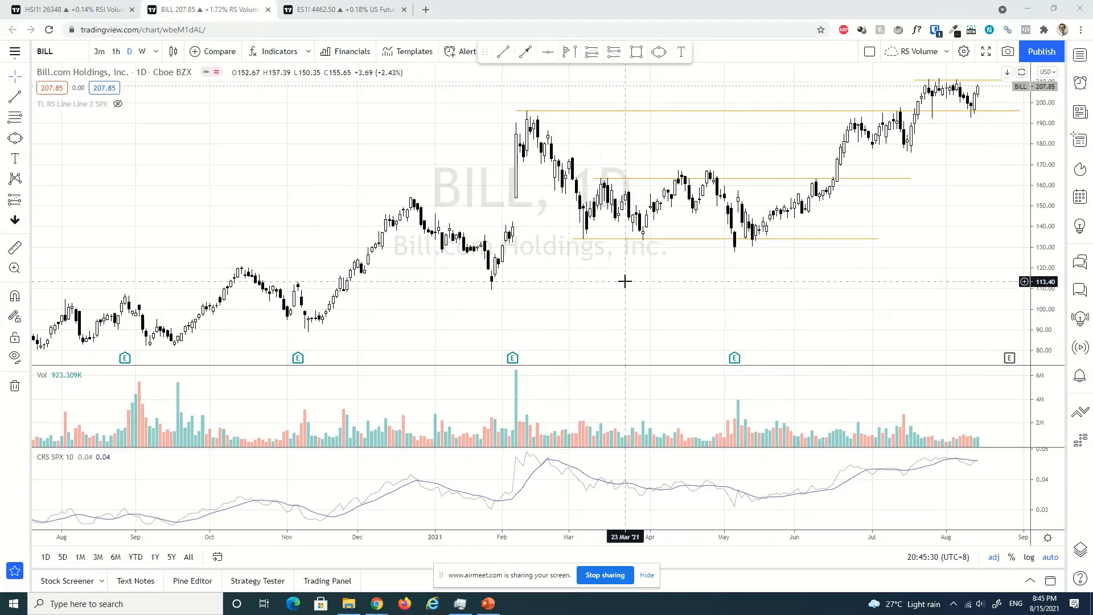
pyautogui.moveTo(624, 280); pyautogui.dragTo(650, 281)
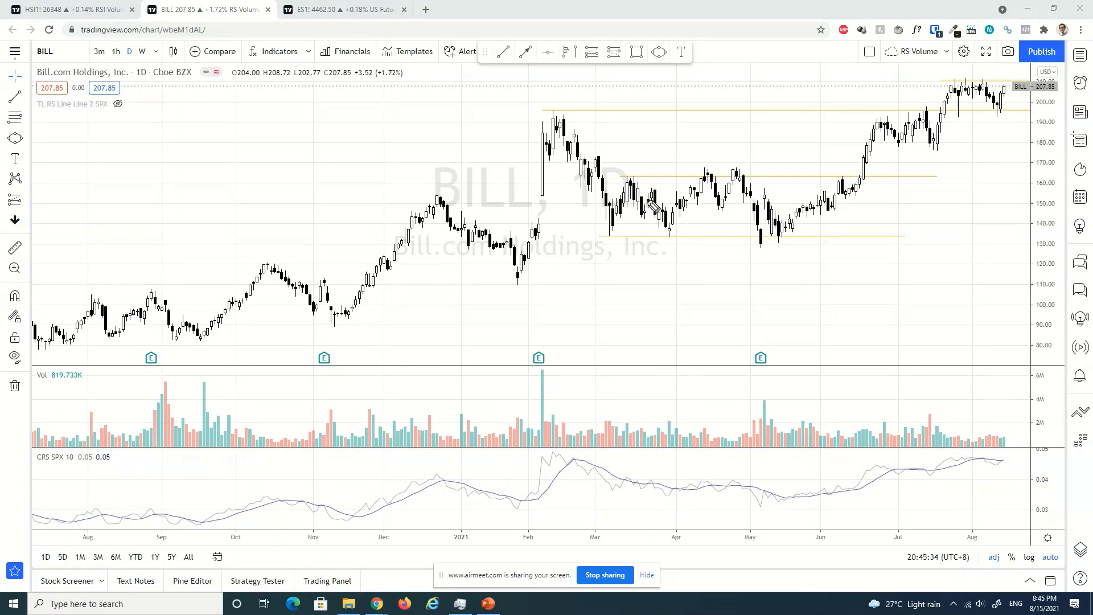
pyautogui.moveTo(559, 117)
pyautogui.mouseDown()
pyautogui.moveTo(677, 225)
pyautogui.moveTo(735, 196)
pyautogui.moveTo(848, 186)
pyautogui.mouseUp()
pyautogui.moveTo(635, 173); pyautogui.dragTo(847, 184)
pyautogui.moveTo(610, 234); pyautogui.dragTo(865, 238)
pyautogui.moveTo(760, 261)
pyautogui.mouseDown()
pyautogui.moveTo(751, 328)
pyautogui.moveTo(740, 277)
pyautogui.moveTo(772, 273)
pyautogui.mouseUp()
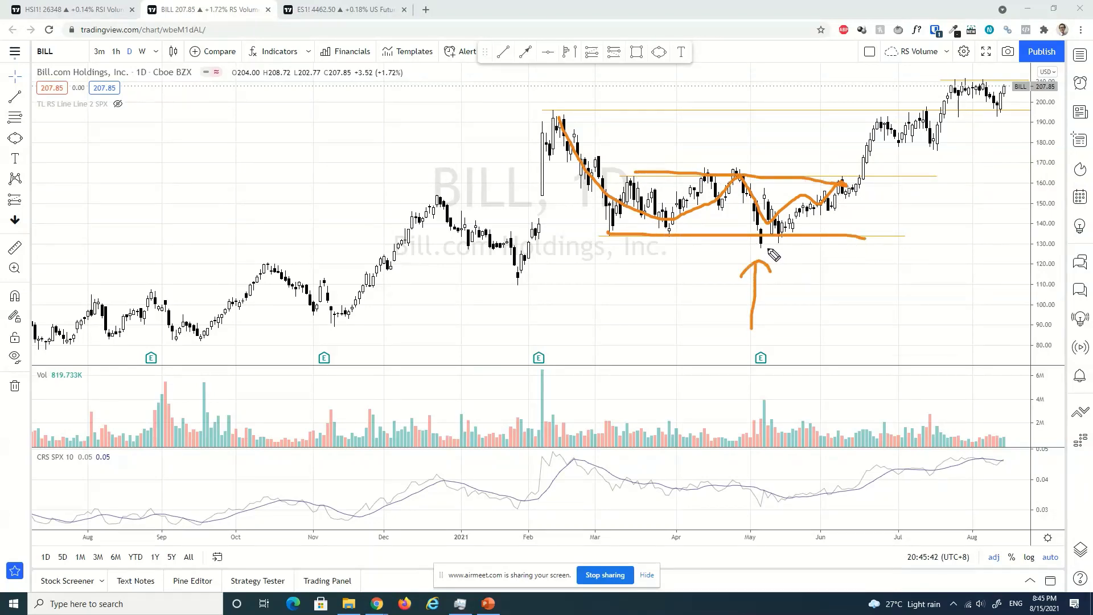
# After erasing again, trace the cup's right side to ~190 and redraw the ~163 and ~135 lines with a May-low stroke.
pyautogui.click(780, 199)
pyautogui.moveTo(775, 230)
pyautogui.mouseDown()
pyautogui.moveTo(851, 199)
pyautogui.moveTo(875, 121)
pyautogui.mouseUp()
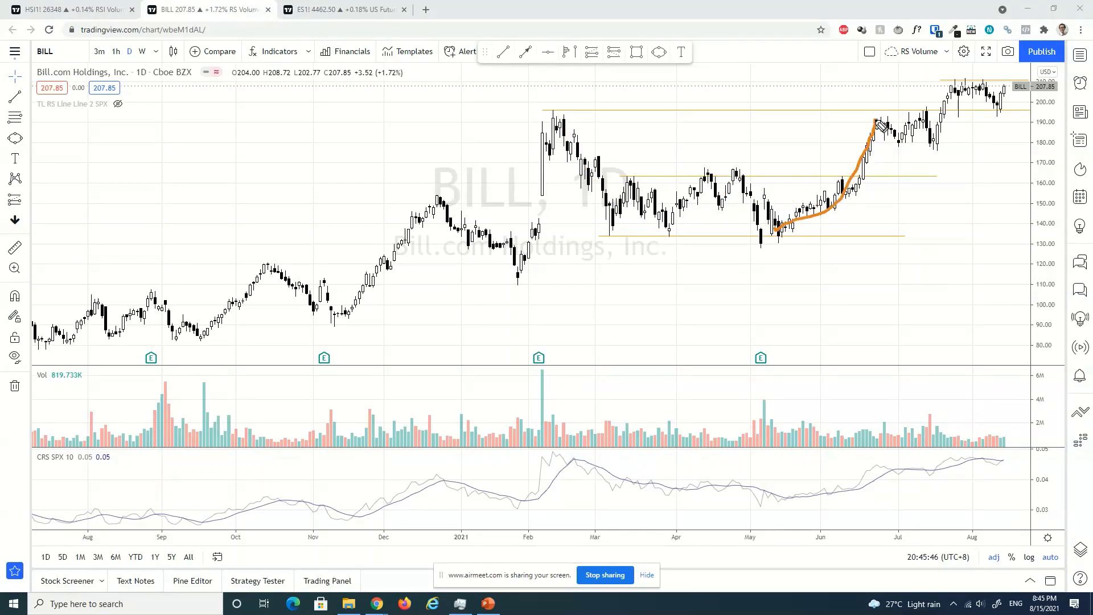
pyautogui.moveTo(627, 170); pyautogui.dragTo(860, 182)
pyautogui.moveTo(601, 240); pyautogui.dragTo(877, 232)
pyautogui.moveTo(756, 249); pyautogui.dragTo(753, 321)
pyautogui.moveTo(734, 274); pyautogui.dragTo(784, 262)
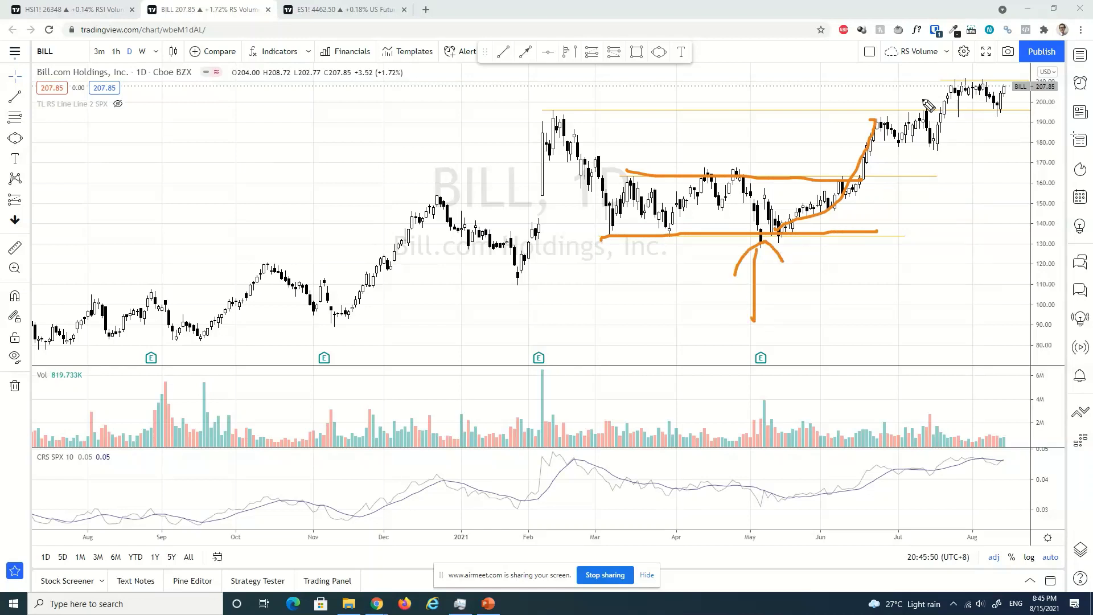
# Mark the handle with a ~195 resistance line, a ~180 low and an up arrowhead at July.
pyautogui.moveTo(866, 107); pyautogui.dragTo(939, 111)
pyautogui.moveTo(858, 142)
pyautogui.mouseDown()
pyautogui.moveTo(943, 146)
pyautogui.moveTo(910, 205)
pyautogui.mouseUp()
pyautogui.moveTo(897, 165); pyautogui.dragTo(931, 169)
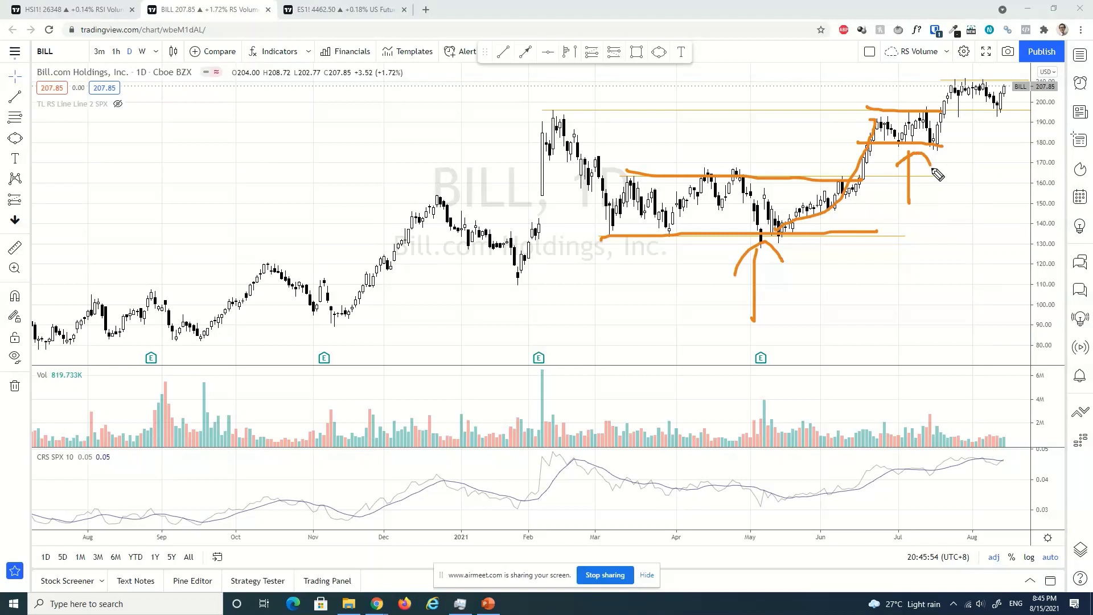
# Circle the February high, label it '3C', draw a leftward arrow near 105, then clear all orange marks.
pyautogui.moveTo(572, 112)
pyautogui.mouseDown()
pyautogui.moveTo(544, 105)
pyautogui.moveTo(570, 116)
pyautogui.mouseUp()
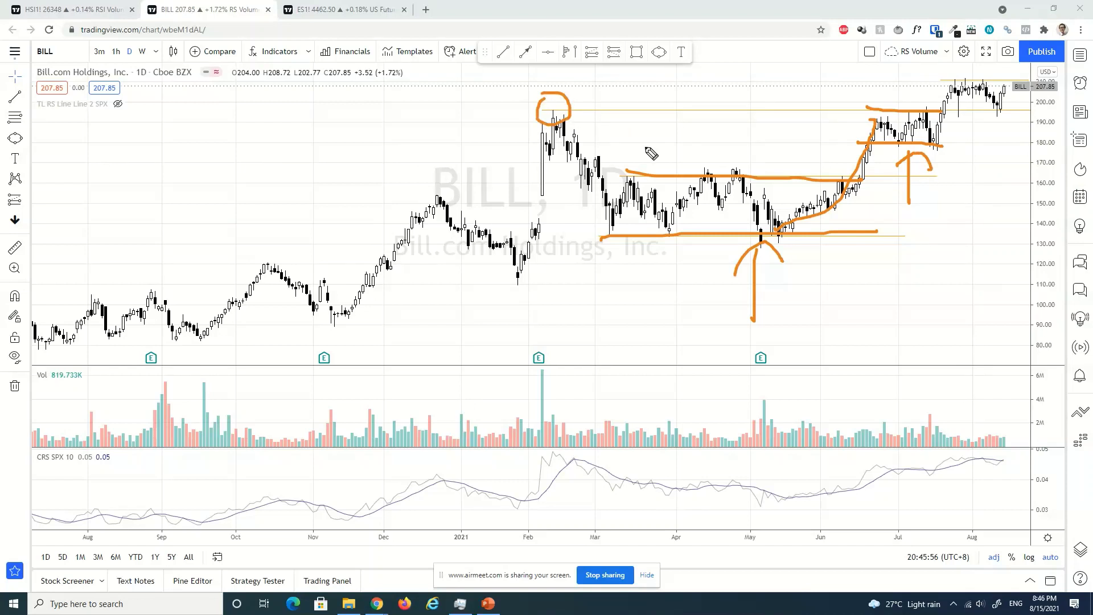
pyautogui.moveTo(570, 77)
pyautogui.mouseDown()
pyautogui.moveTo(585, 92)
pyautogui.moveTo(570, 105)
pyautogui.mouseUp()
pyautogui.moveTo(625, 80); pyautogui.dragTo(633, 98)
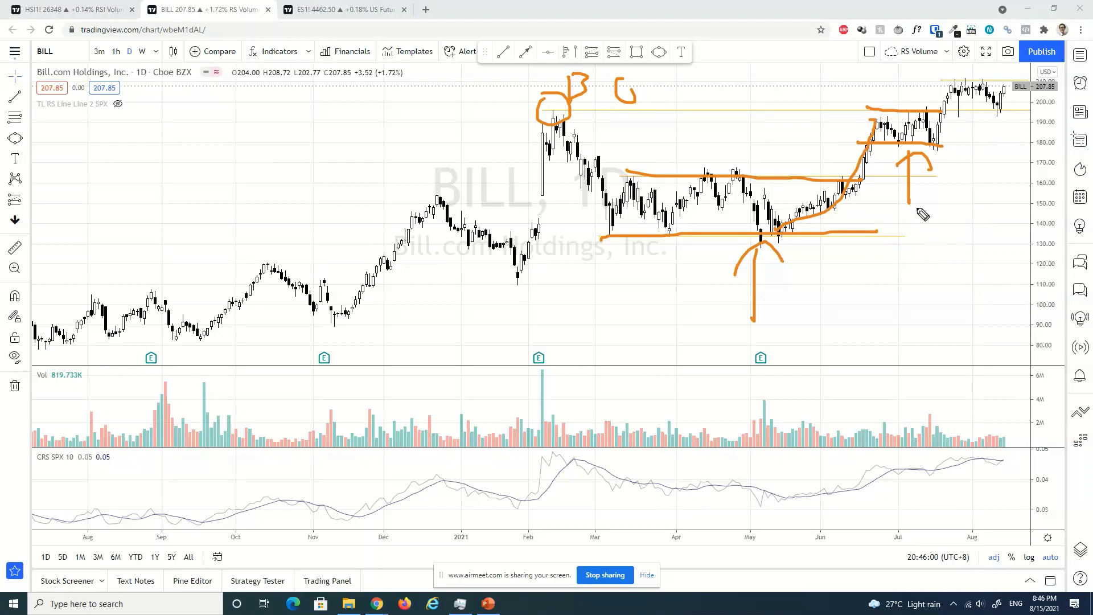
pyautogui.moveTo(911, 290); pyautogui.dragTo(564, 294)
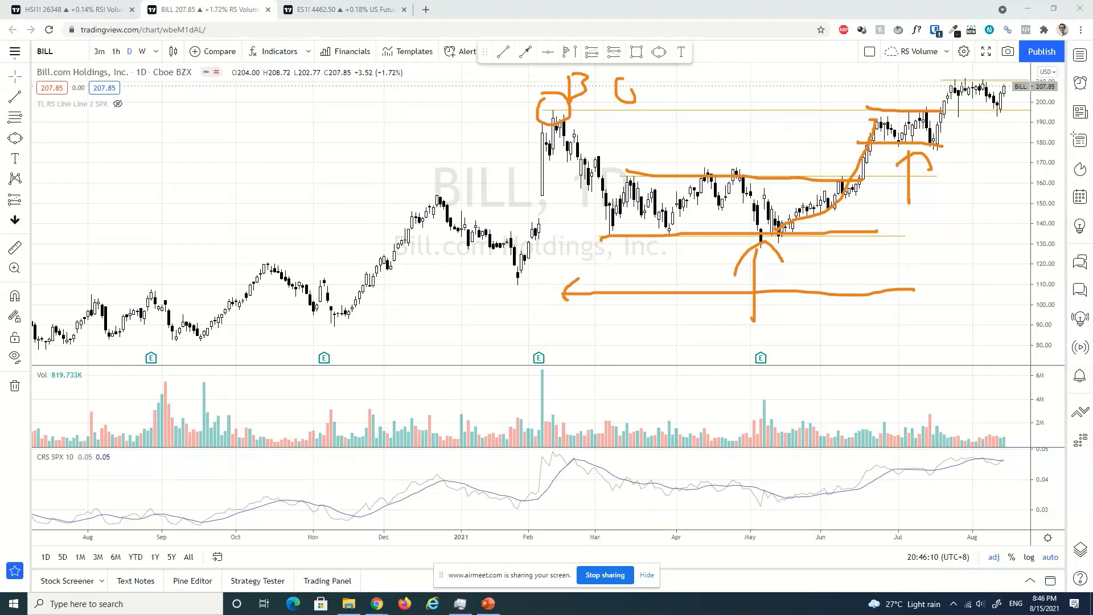
pyautogui.press('Escape')
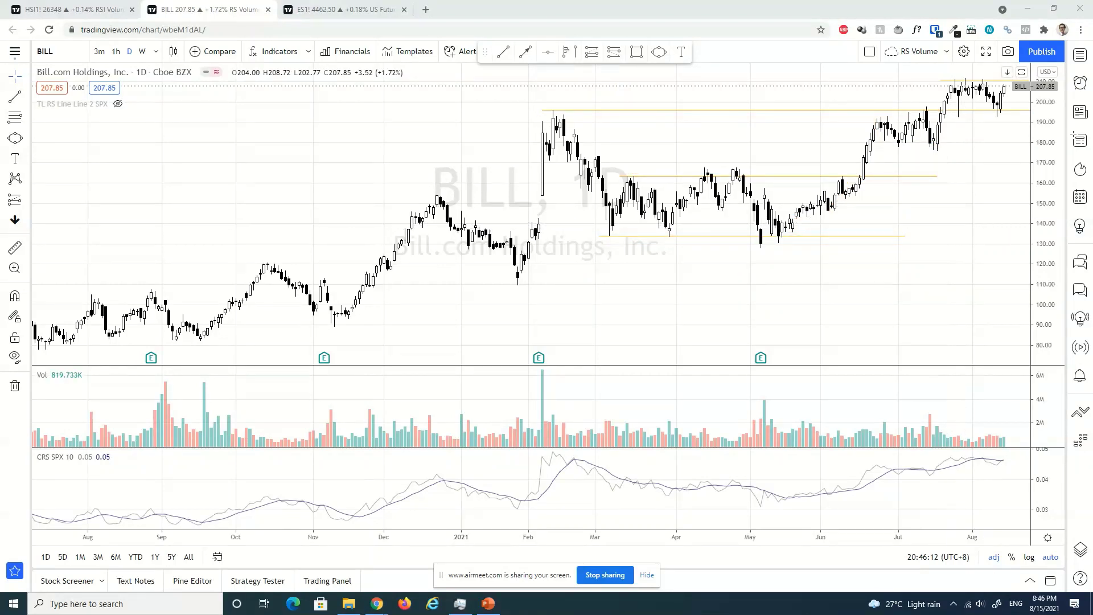
# Trace the cup from February to late June with ~161 resistance and ~134 support lines, then wipe them.
pyautogui.moveTo(540, 116)
pyautogui.mouseDown()
pyautogui.moveTo(618, 194)
pyautogui.moveTo(832, 200)
pyautogui.moveTo(883, 114)
pyautogui.moveTo(936, 112)
pyautogui.mouseUp()
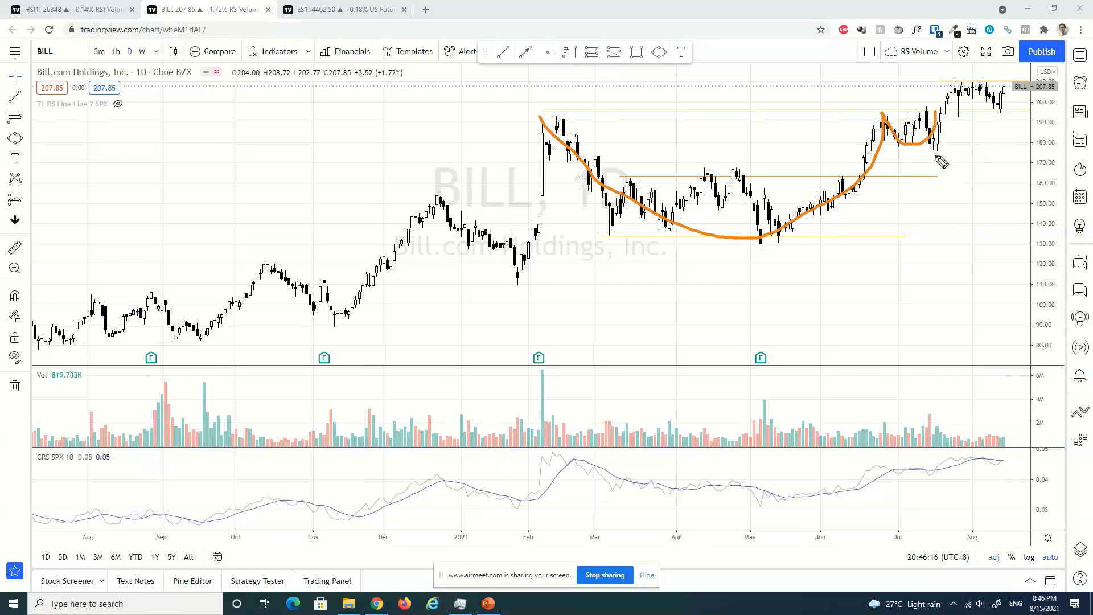
pyautogui.moveTo(625, 180); pyautogui.dragTo(901, 181)
pyautogui.moveTo(608, 233); pyautogui.dragTo(881, 235)
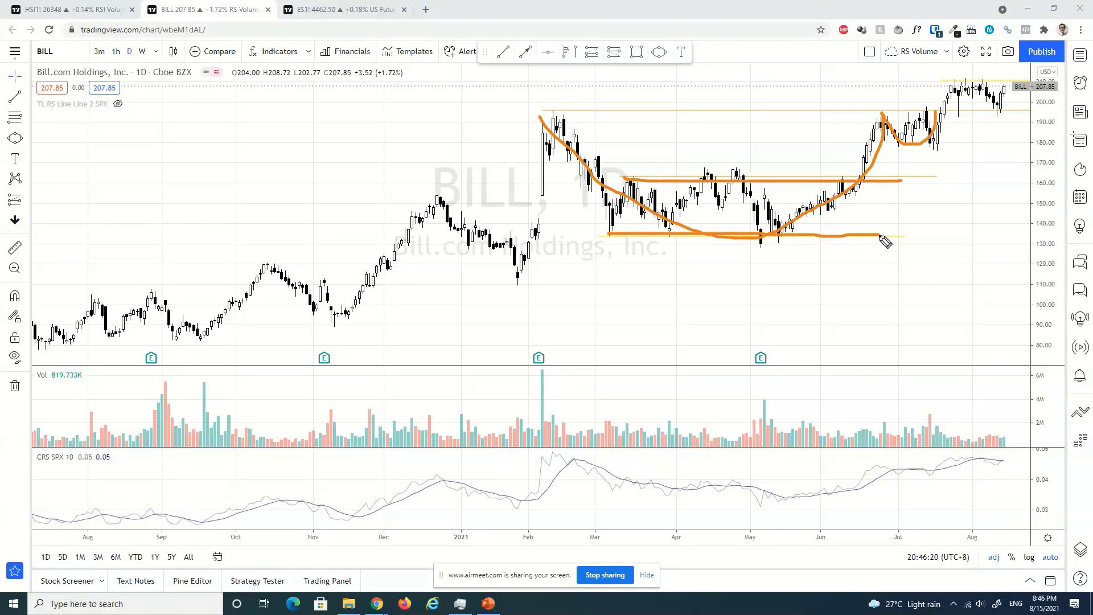
pyautogui.press('Escape')
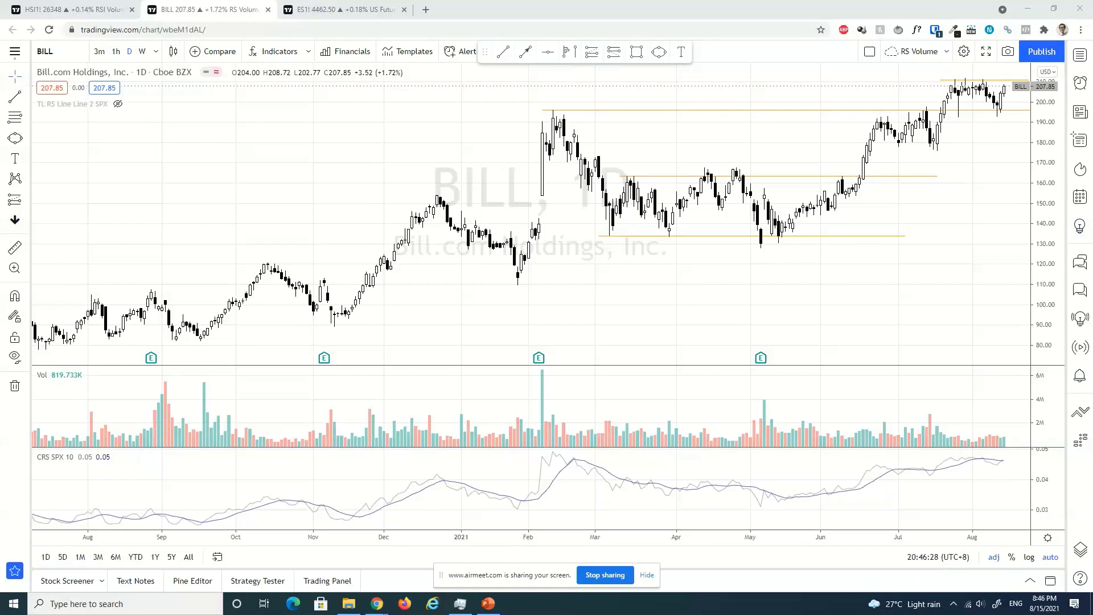
# Trace the rise into July, mark the handle between ~190 and ~180, and arrow the recent breakout.
pyautogui.moveTo(805, 226)
pyautogui.mouseDown()
pyautogui.moveTo(854, 178)
pyautogui.moveTo(884, 121)
pyautogui.mouseUp()
pyautogui.moveTo(862, 118); pyautogui.dragTo(942, 120)
pyautogui.moveTo(886, 146); pyautogui.dragTo(954, 146)
pyautogui.moveTo(880, 75); pyautogui.dragTo(931, 101)
# Circle the February high near 190–200 with a pointing arrow and trace the move from 180 to recent highs.
pyautogui.moveTo(540, 105); pyautogui.dragTo(505, 98)
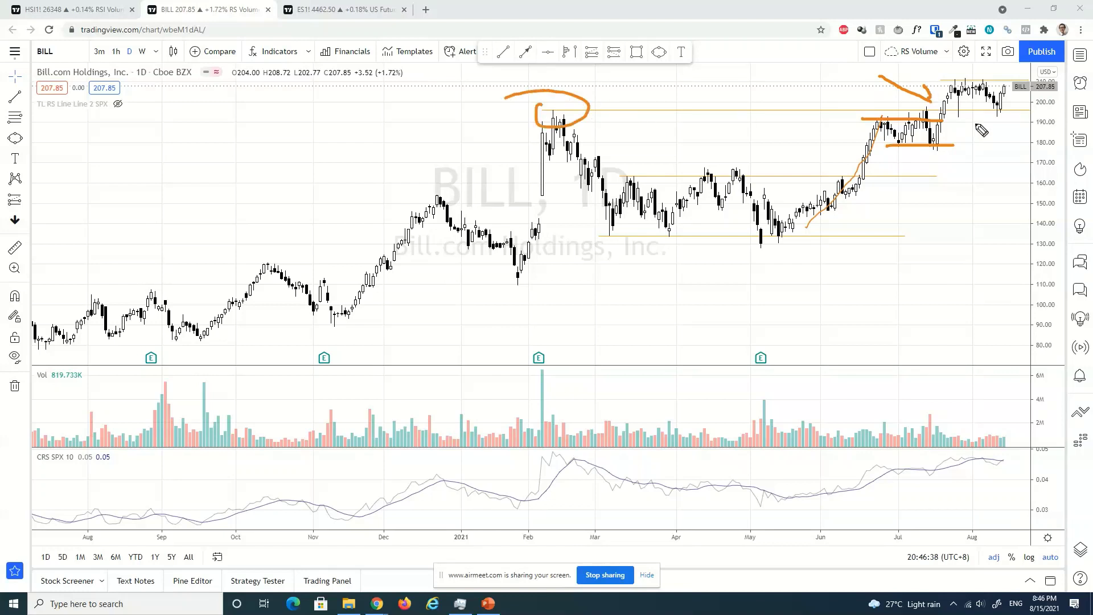
pyautogui.moveTo(630, 70); pyautogui.dragTo(580, 105)
pyautogui.moveTo(928, 146)
pyautogui.mouseDown()
pyautogui.moveTo(954, 82)
pyautogui.moveTo(941, 78)
pyautogui.mouseUp()
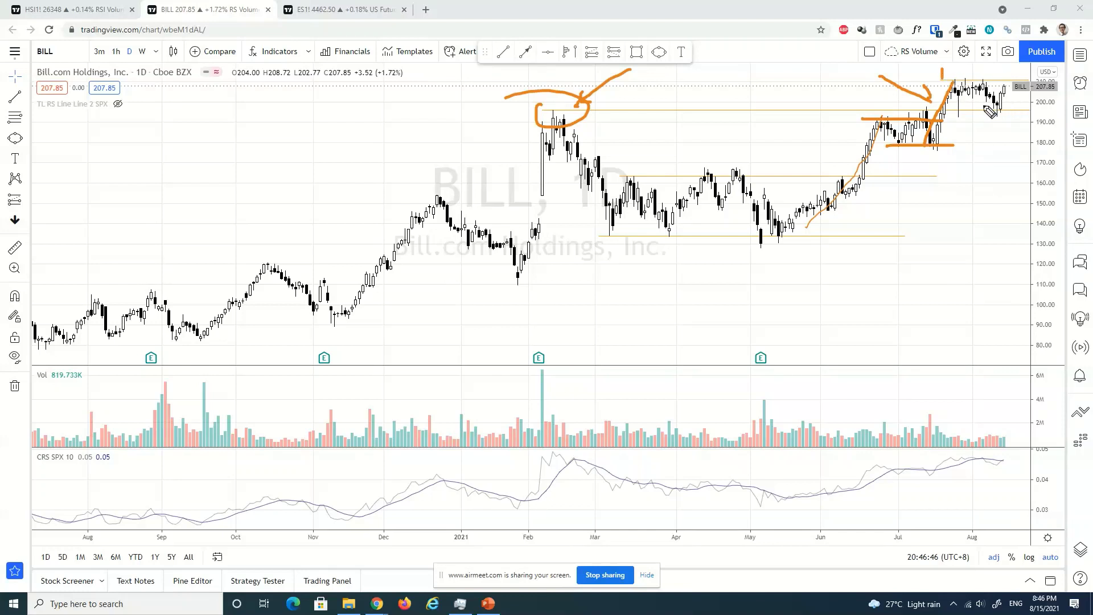
# Zoom in, draw handle lines at ~195 and ~180 with an up arrow and the recent ~198–210 range, then clear.
pyautogui.press('e')
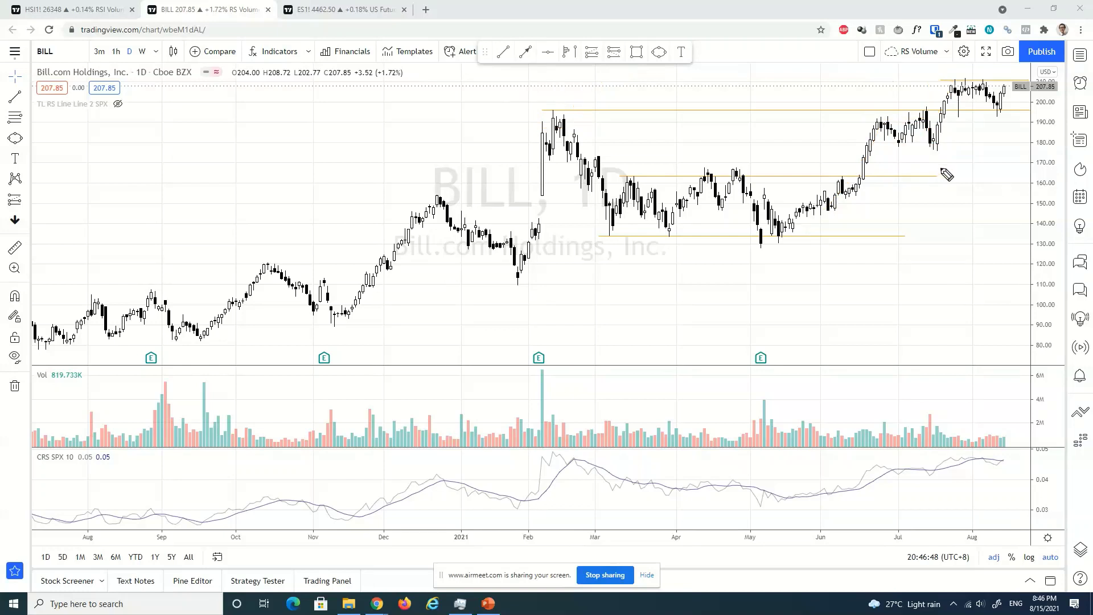
pyautogui.scroll(3, 1011, 182)
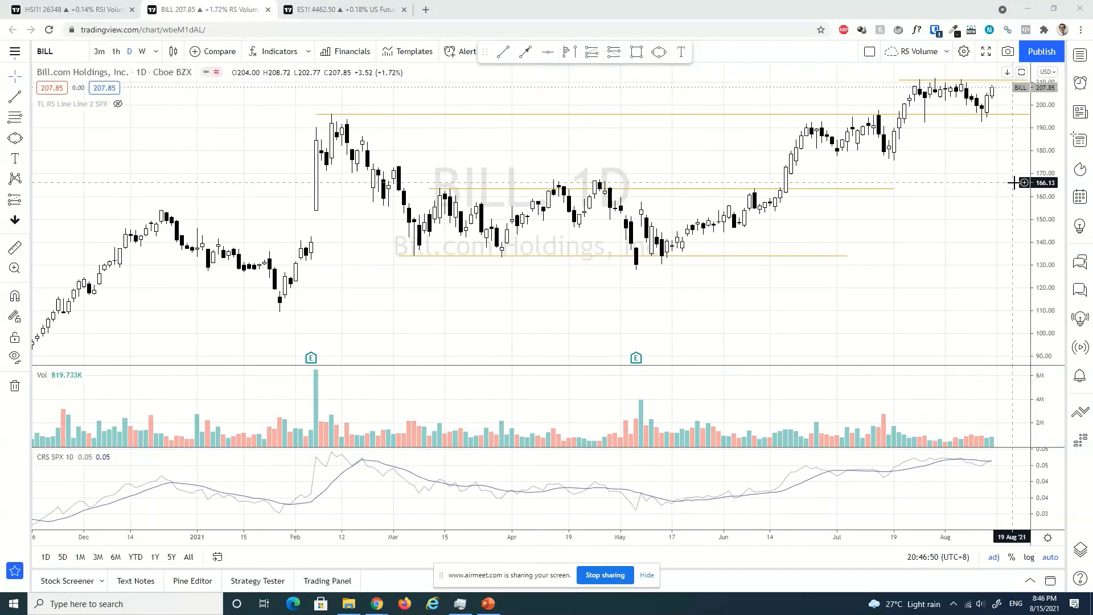
pyautogui.moveTo(797, 119); pyautogui.dragTo(927, 117)
pyautogui.moveTo(809, 152); pyautogui.dragTo(932, 149)
pyautogui.moveTo(869, 215)
pyautogui.mouseDown()
pyautogui.moveTo(869, 177)
pyautogui.moveTo(901, 161)
pyautogui.moveTo(917, 80)
pyautogui.moveTo(1003, 80)
pyautogui.mouseUp()
pyautogui.moveTo(914, 112); pyautogui.dragTo(1005, 110)
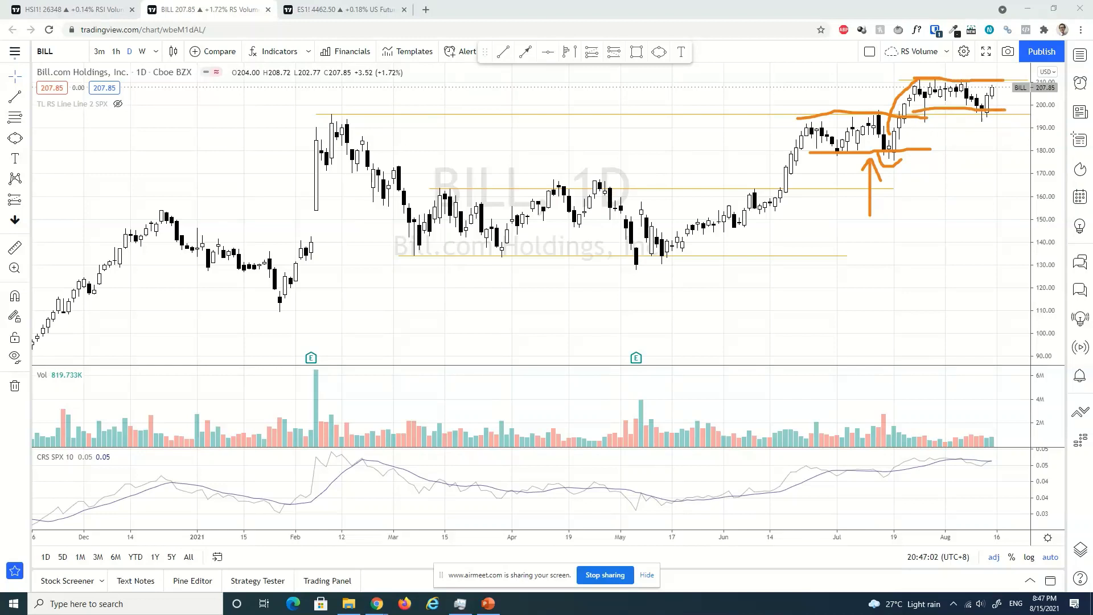
pyautogui.press('Escape')
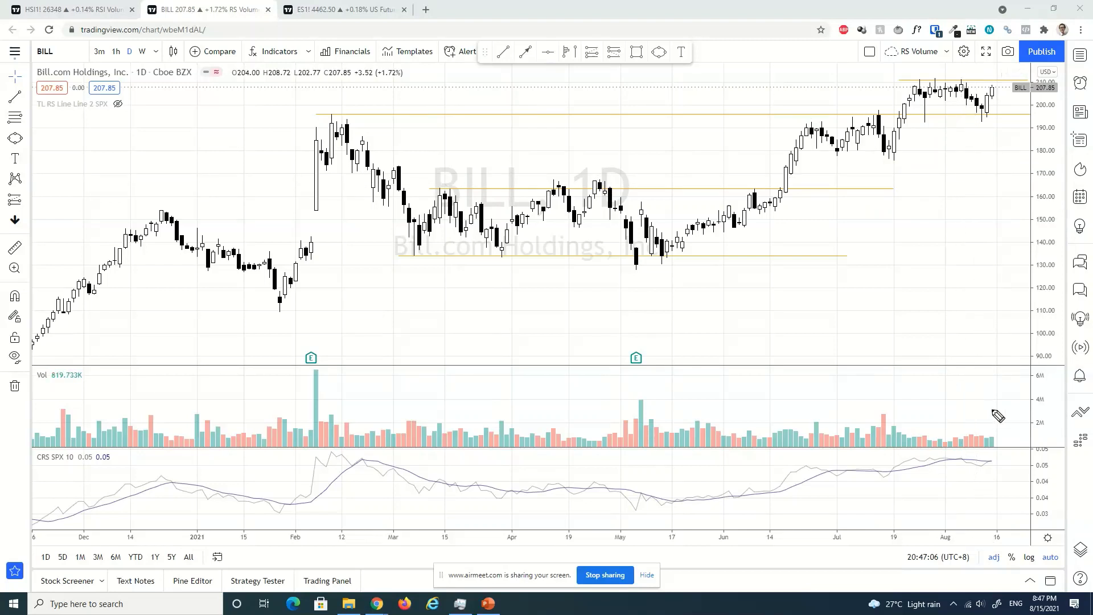
# Draw an orange arrow along the declining July–August volume, plus an arrow and marks near the latest highs.
pyautogui.moveTo(805, 413); pyautogui.dragTo(1012, 437)
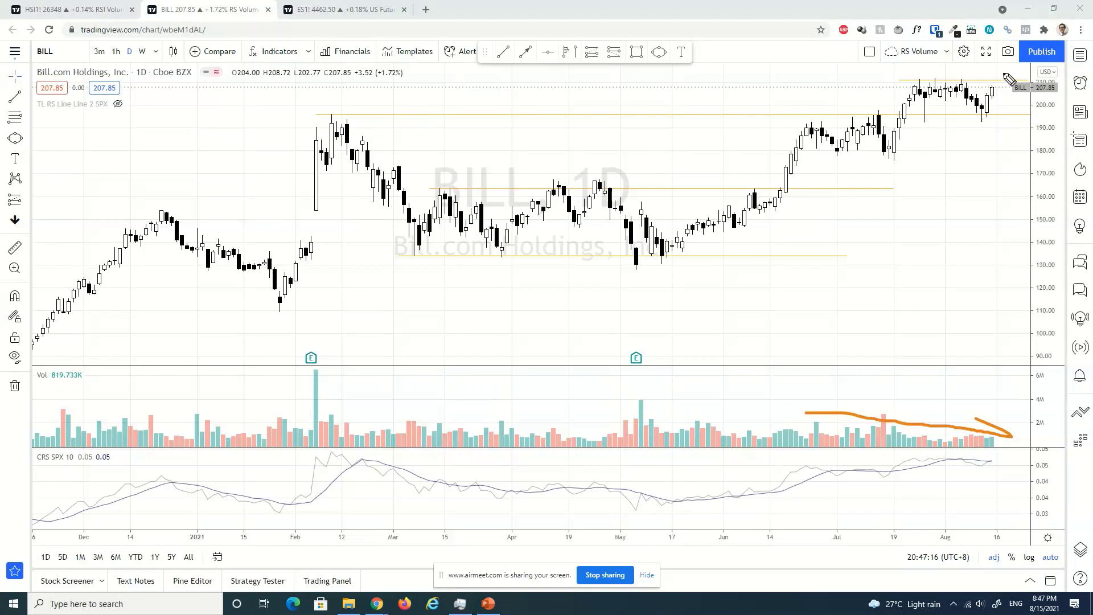
pyautogui.moveTo(900, 58); pyautogui.dragTo(929, 81)
pyautogui.moveTo(1001, 71); pyautogui.dragTo(999, 88)
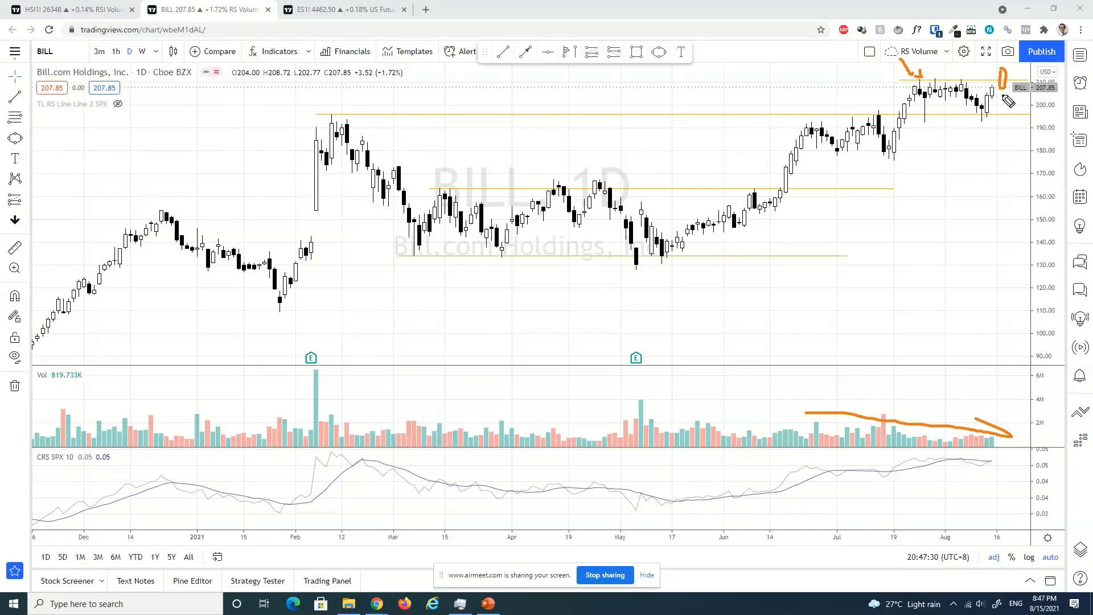
pyautogui.moveTo(998, 98); pyautogui.dragTo(992, 127)
# Pen a D-shaped handle, an up arrow and an ellipse around the ~210 top candles between two clears.
pyautogui.press('Escape')
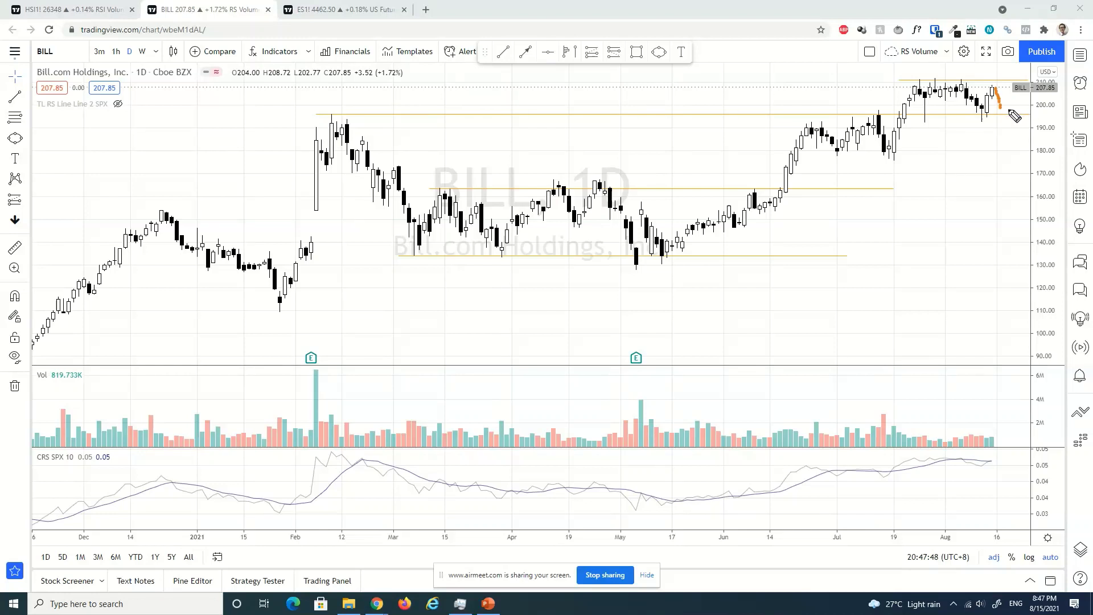
pyautogui.moveTo(1012, 106); pyautogui.dragTo(1013, 118)
pyautogui.moveTo(991, 163)
pyautogui.mouseDown()
pyautogui.moveTo(1012, 126)
pyautogui.moveTo(1011, 137)
pyautogui.mouseUp()
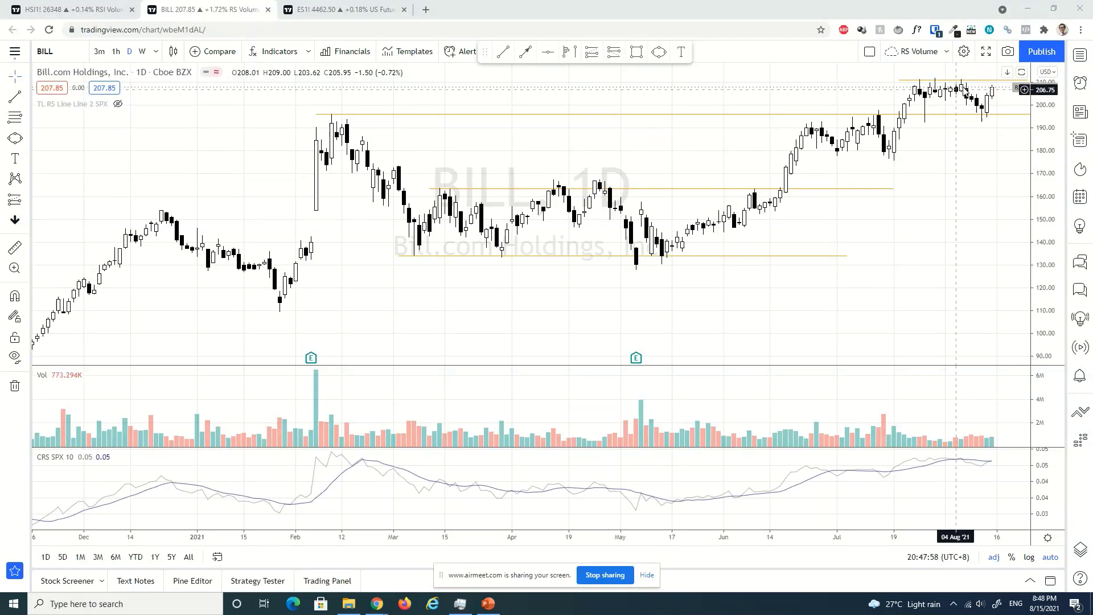
pyautogui.moveTo(959, 82); pyautogui.dragTo(918, 70)
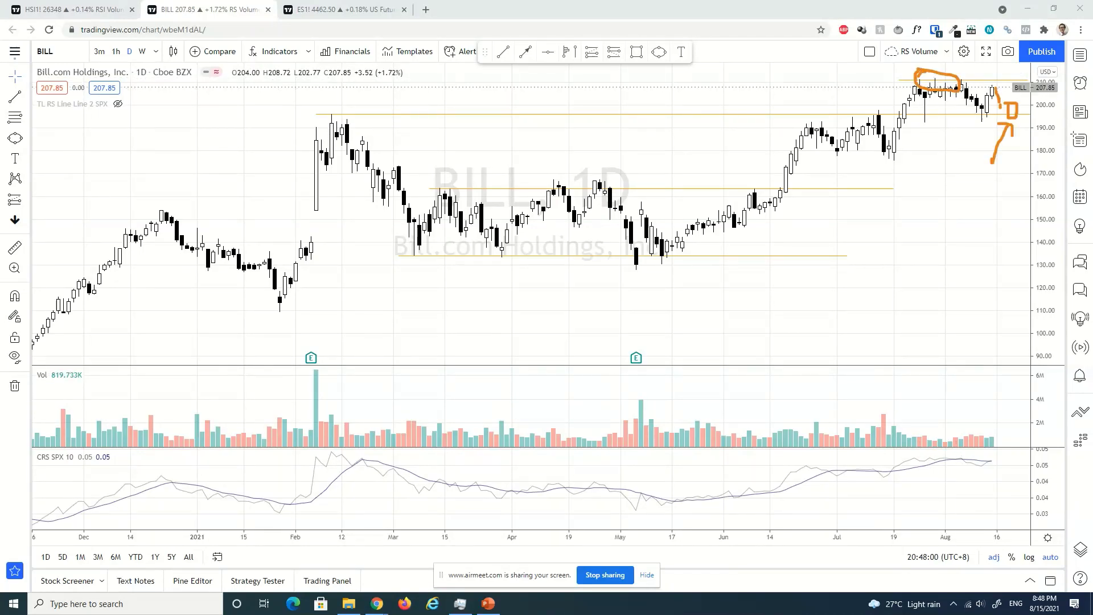
pyautogui.press('Escape')
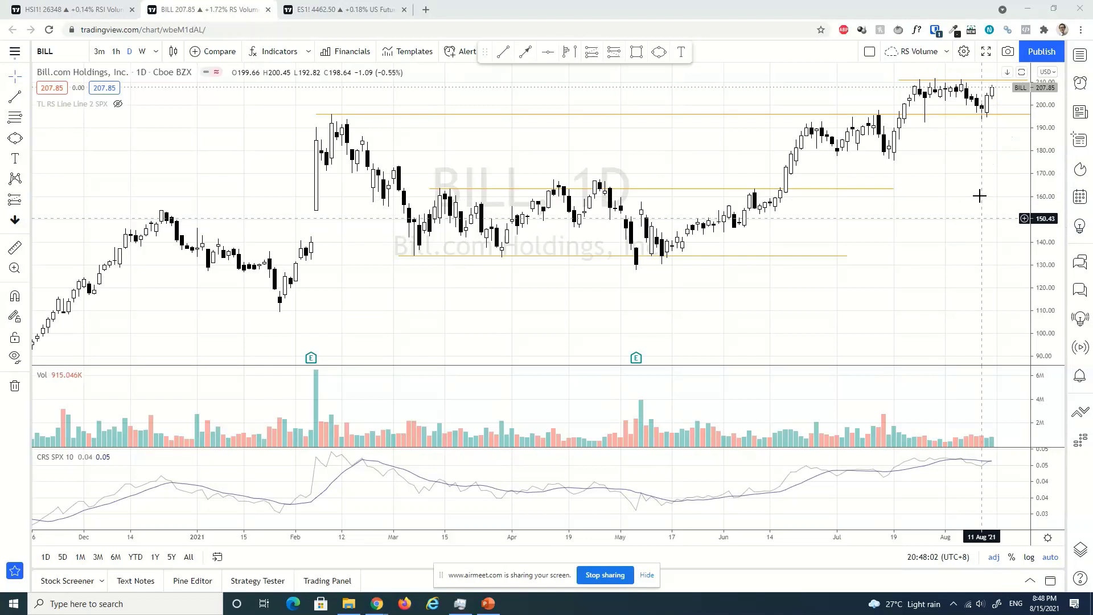